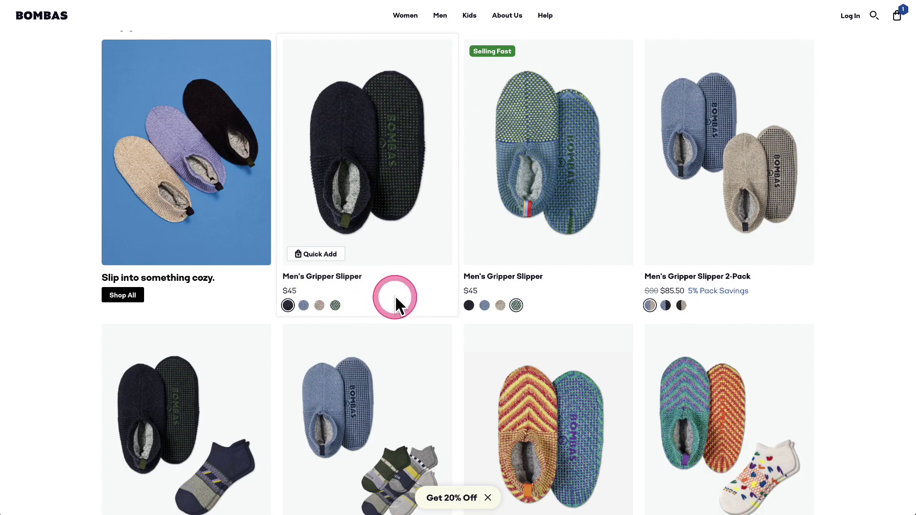
Step: Preview the Deep Ocean, Taupe and Dusty Sage Jacquard swatches, then open the Men's Gripper Slipper page
click(384, 167)
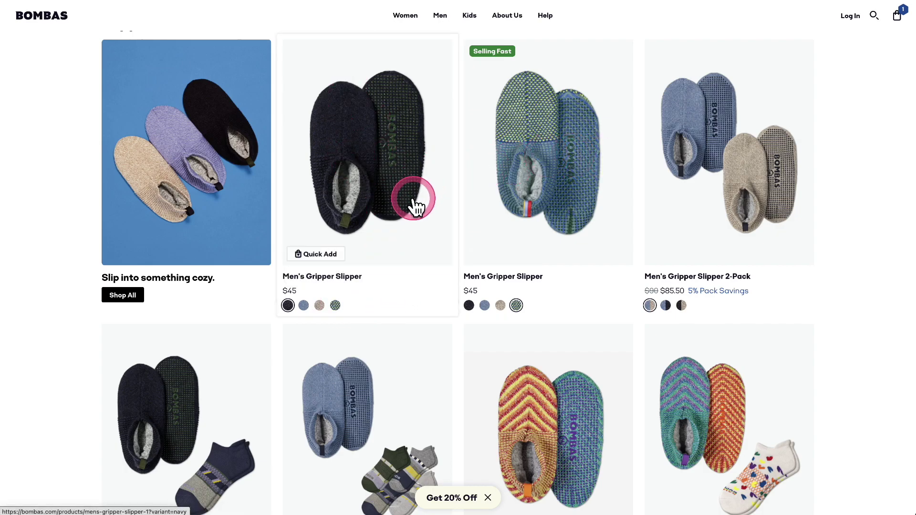
click(304, 306)
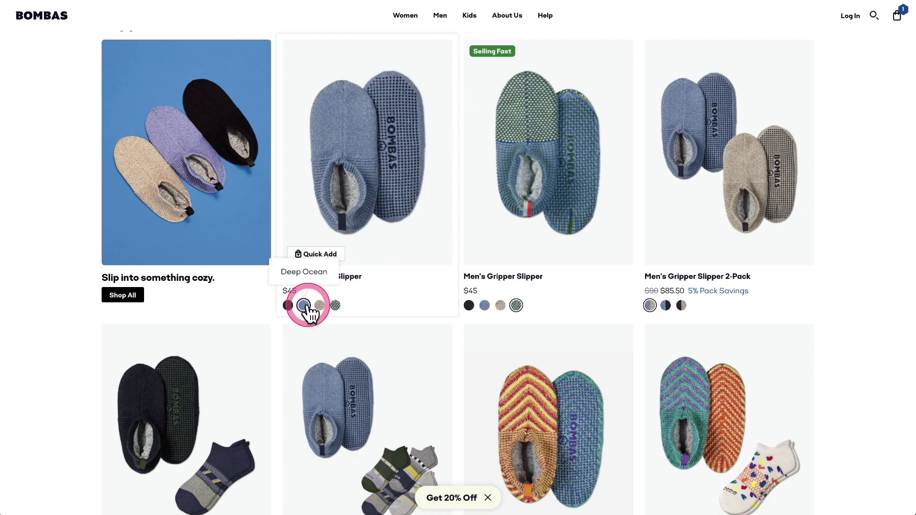
click(319, 306)
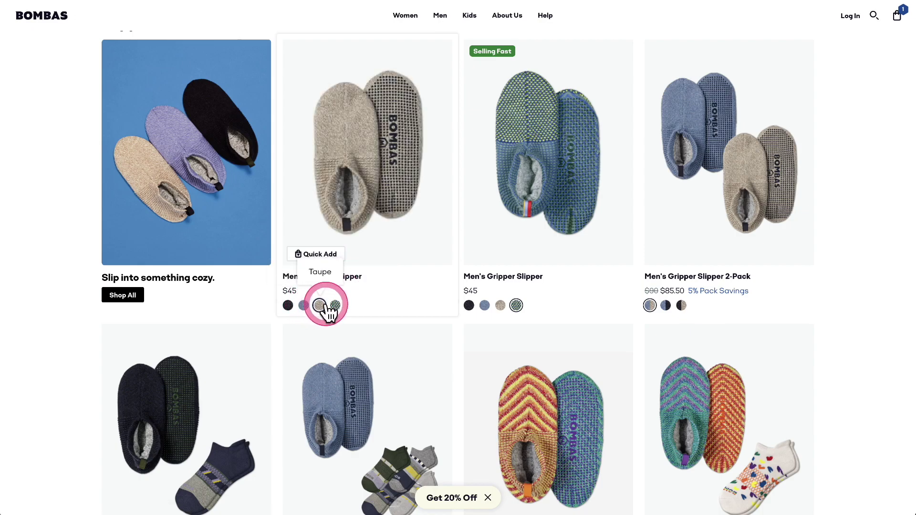
click(335, 306)
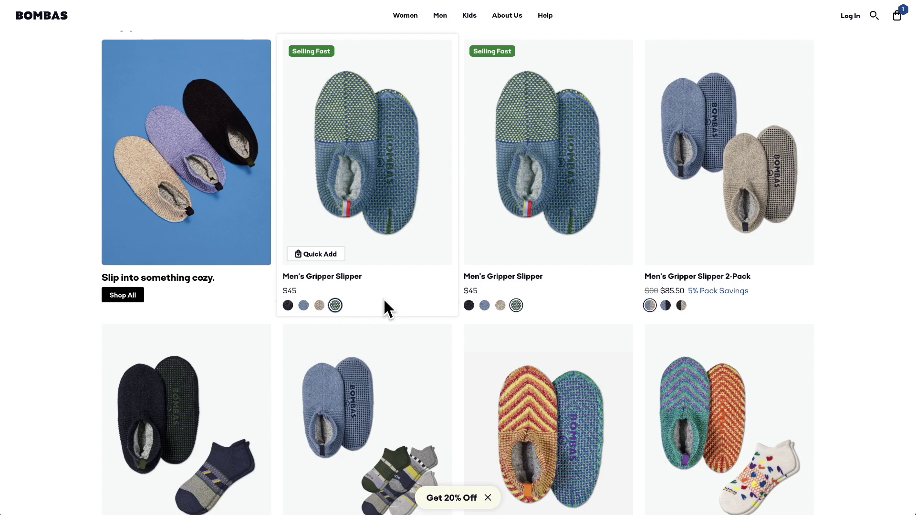
click(368, 306)
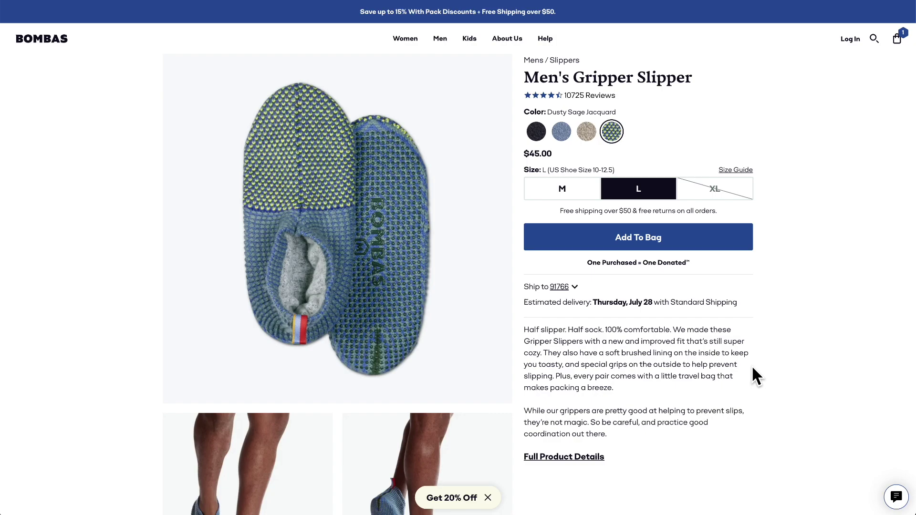
Step: Switch the slipper to black, try size M, then return to size L
scroll(716, 286, down, 1)
click(538, 130)
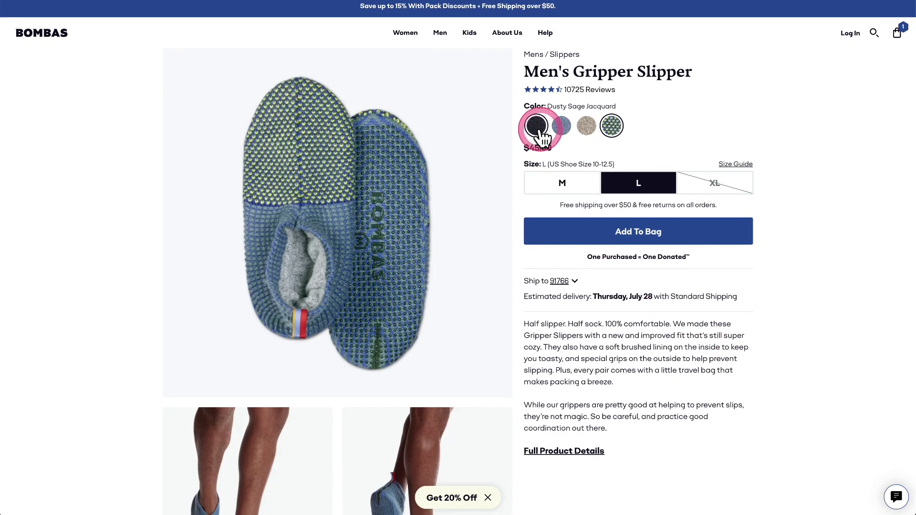
click(554, 182)
click(658, 184)
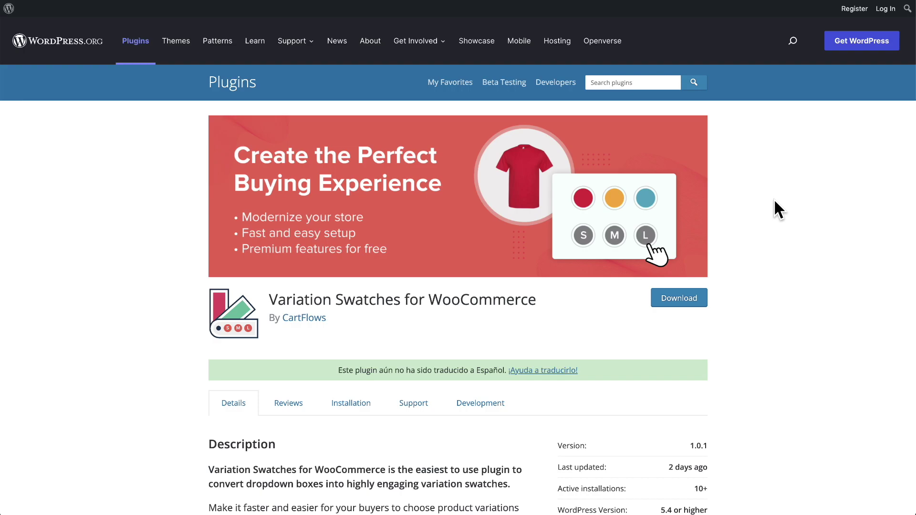
Step: Download the Variation Swatches for WooCommerce plugin from its WordPress.org page
click(681, 299)
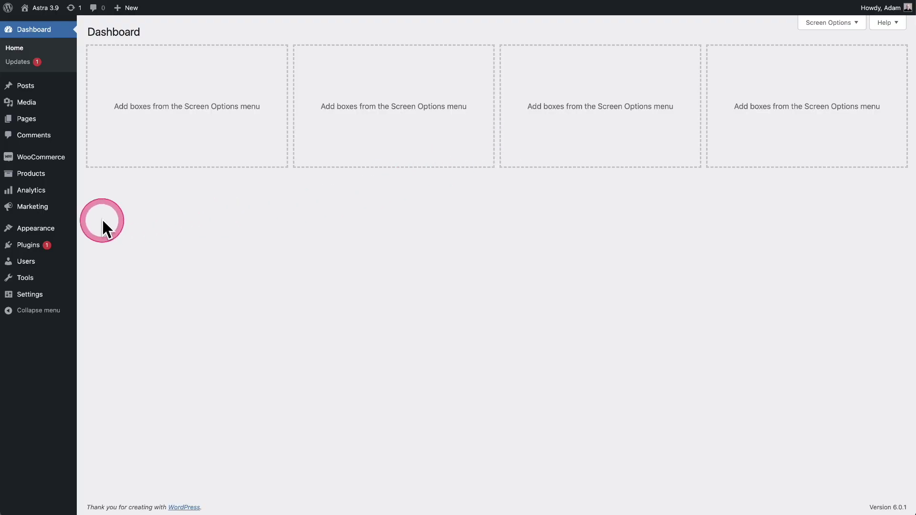
Step: Search Plugins > Add New for Variation Swatches for WooCommerce to confirm it is active
mouse_move(27, 247)
click(136, 263)
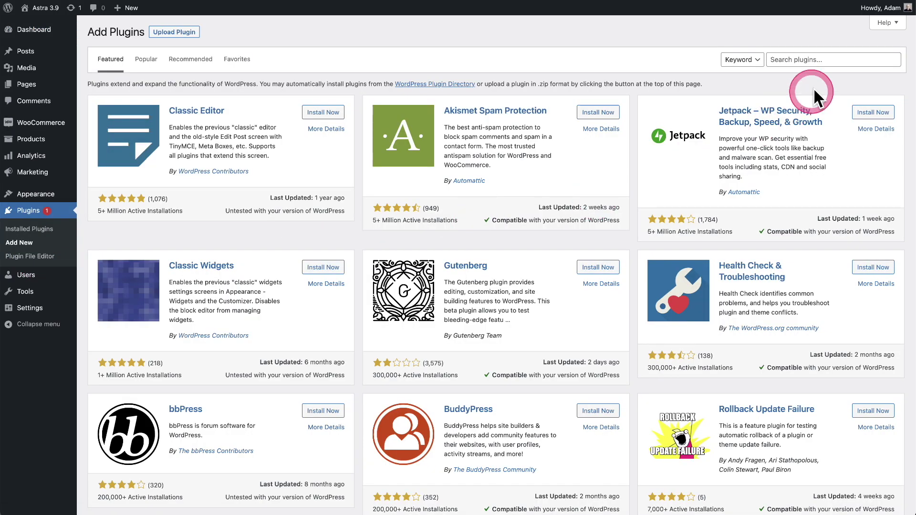
click(829, 64)
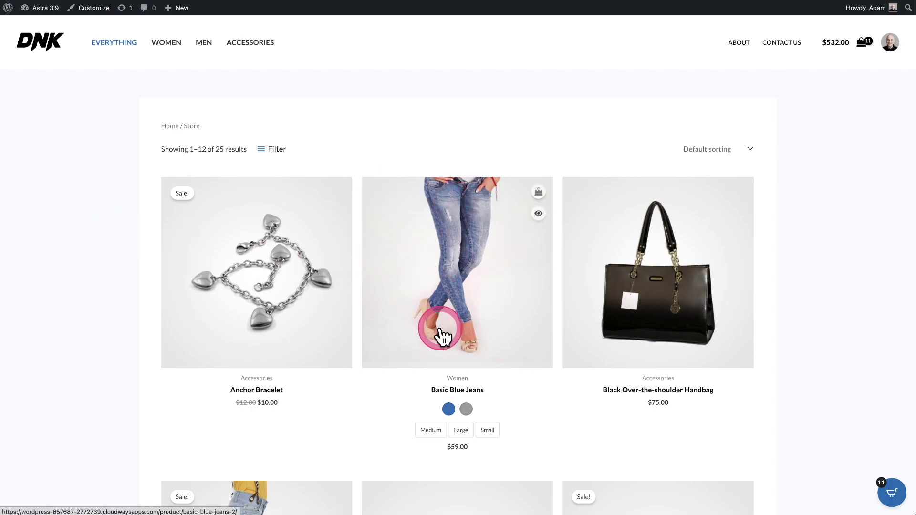
Step: Check the Basic Blue Jeans swatches in the store grid and open its product page
scroll(457, 286, down, 1)
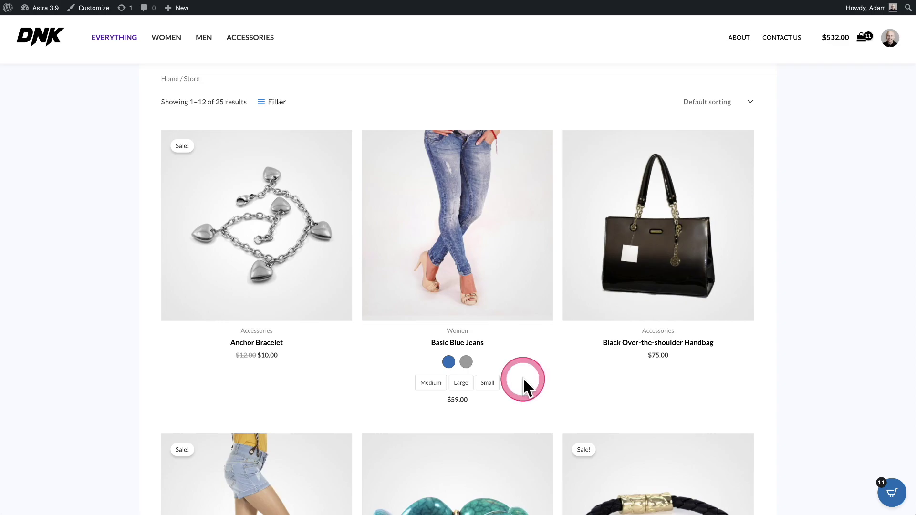
click(523, 378)
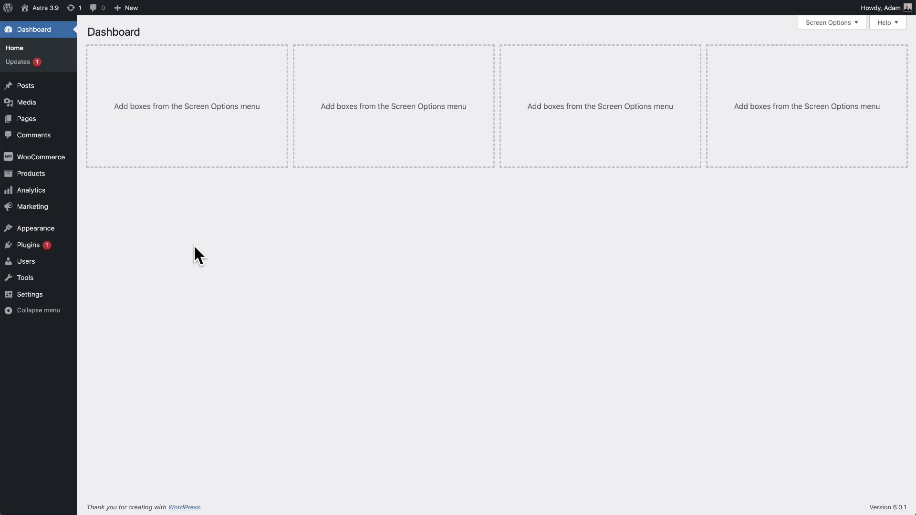
Step: Open WooCommerce > Variation Swatches Global Styling and check the 24px swatch size and 3px radius
mouse_move(46, 159)
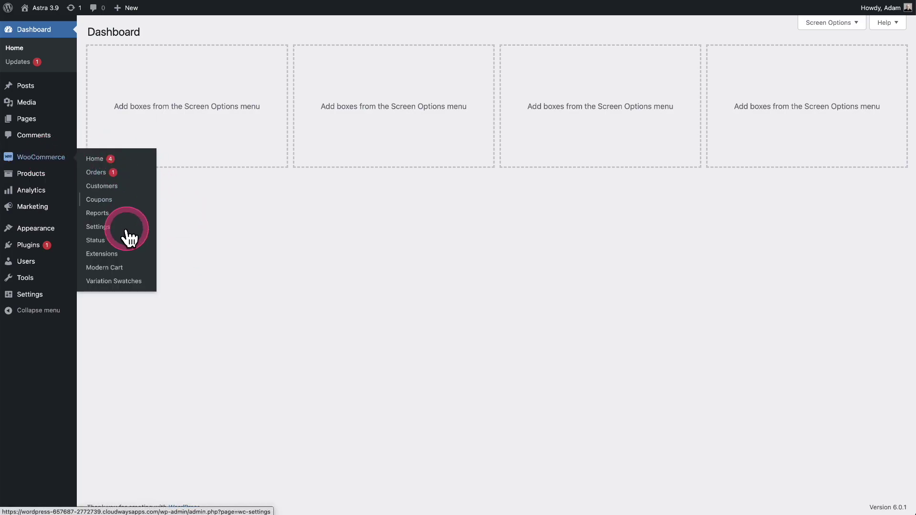
click(110, 283)
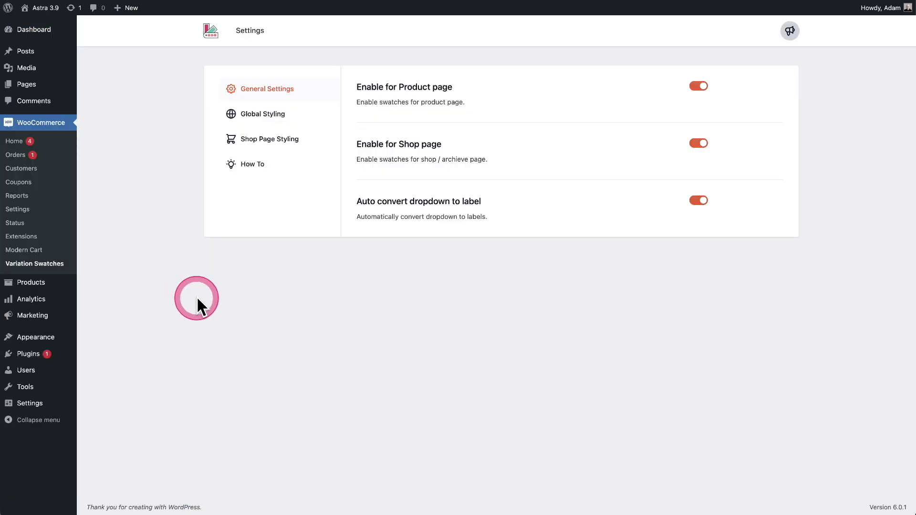
click(421, 144)
click(266, 116)
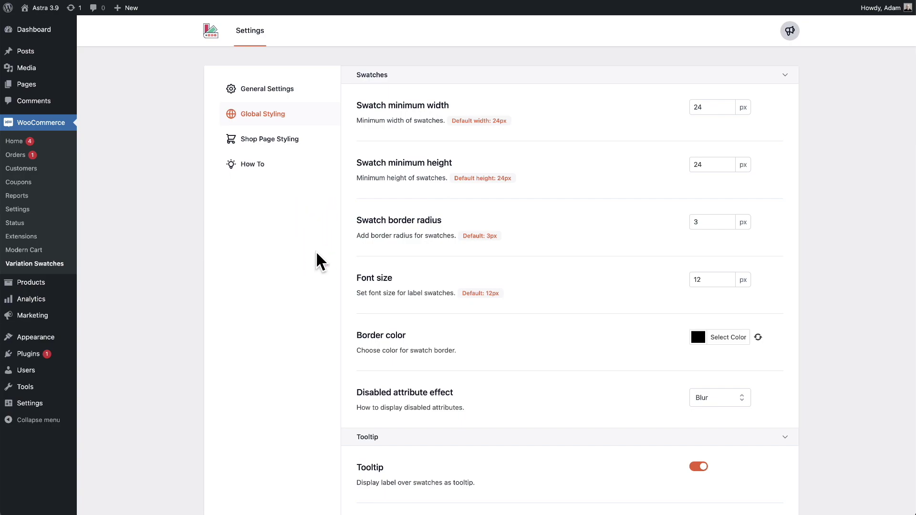
scroll(316, 253, down, 5)
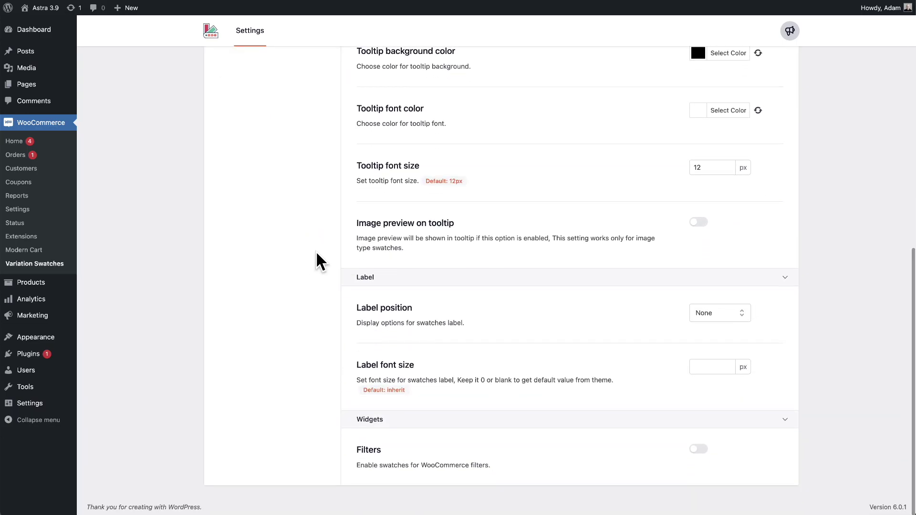
scroll(316, 250, up, 10)
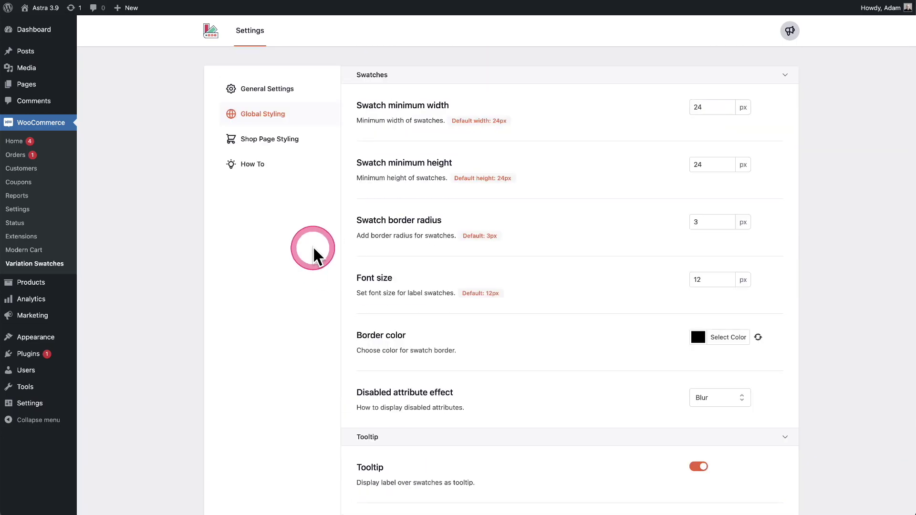
Step: Check the Shop Page Styling swatch alignment (Center) and position (After Title), leaving both unchanged
click(277, 140)
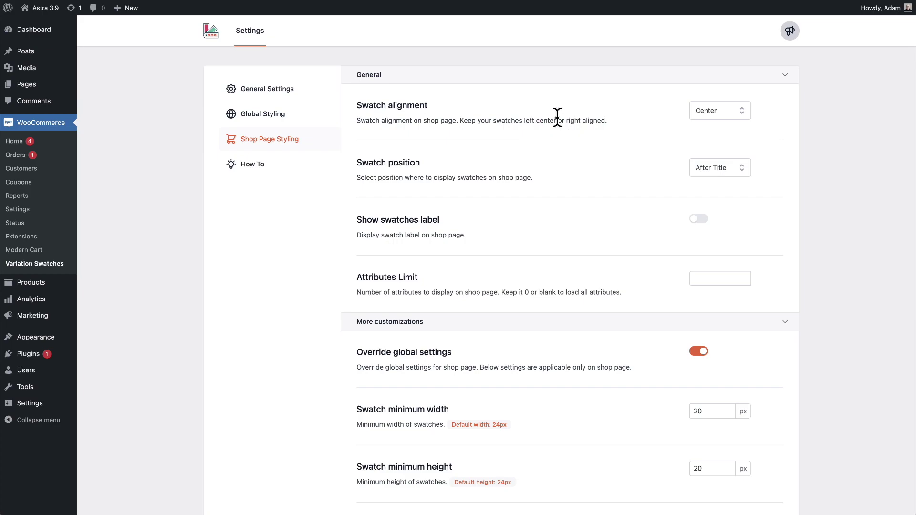
click(712, 107)
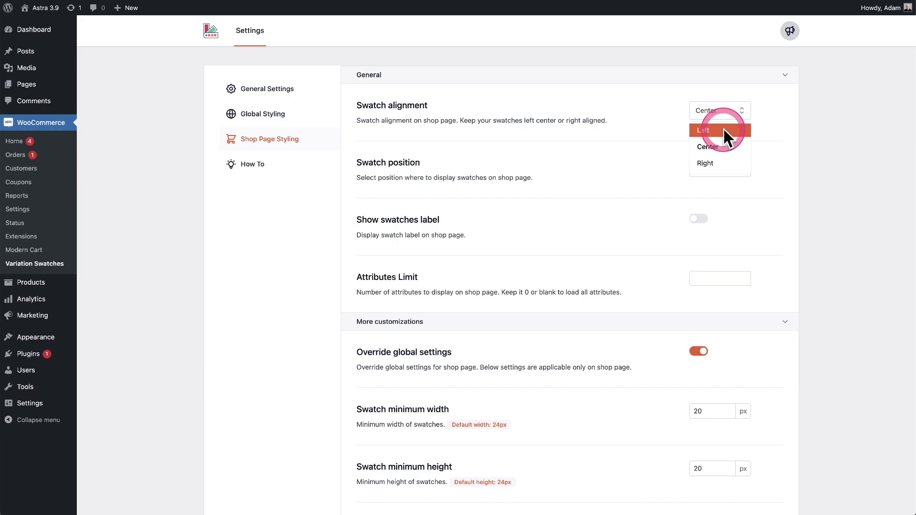
click(611, 127)
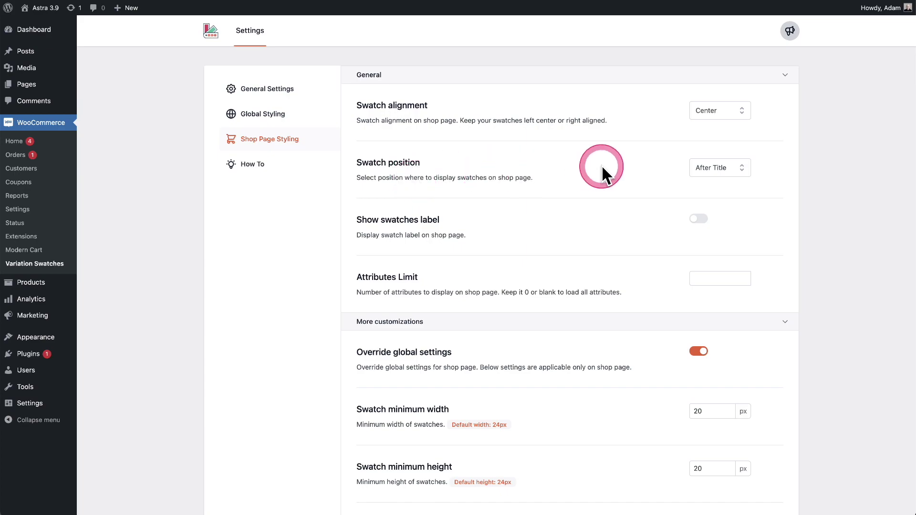
click(730, 167)
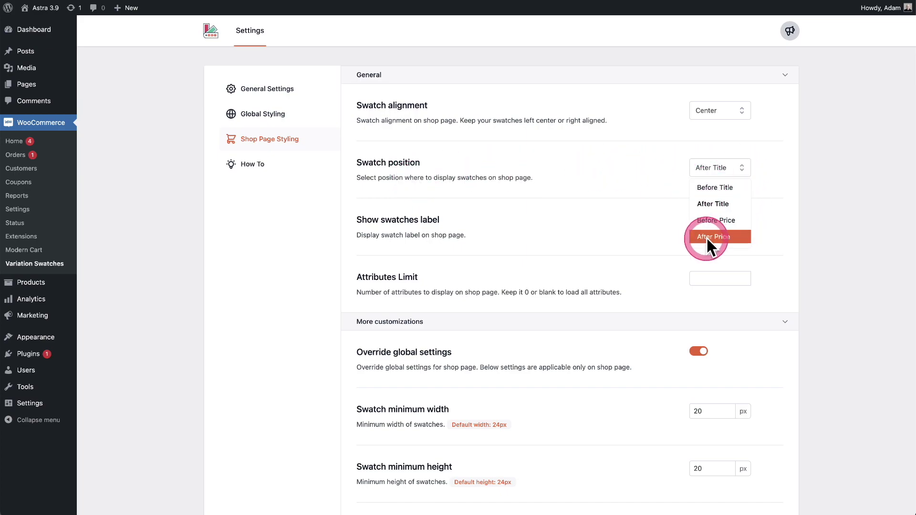
click(586, 208)
Step: Enter 1 in the shop page Attributes Limit field
scroll(586, 208, down, 1)
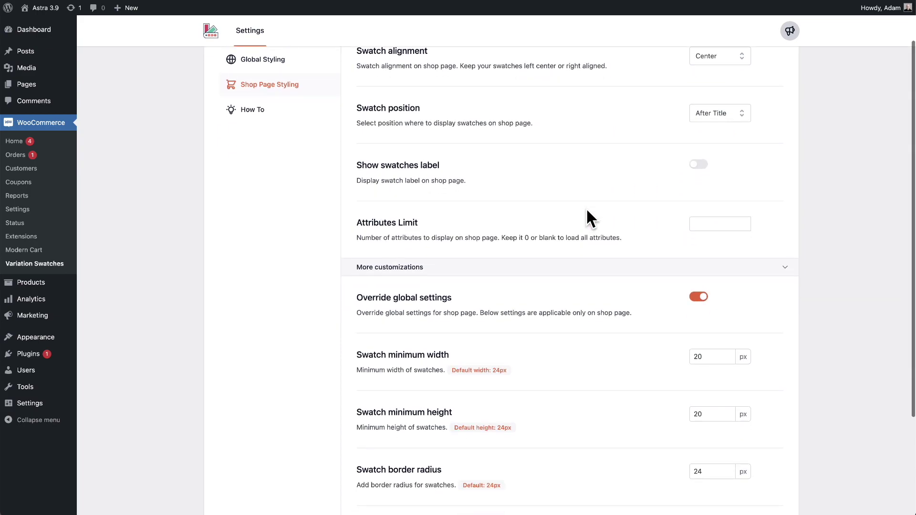
drag(358, 222, 420, 233)
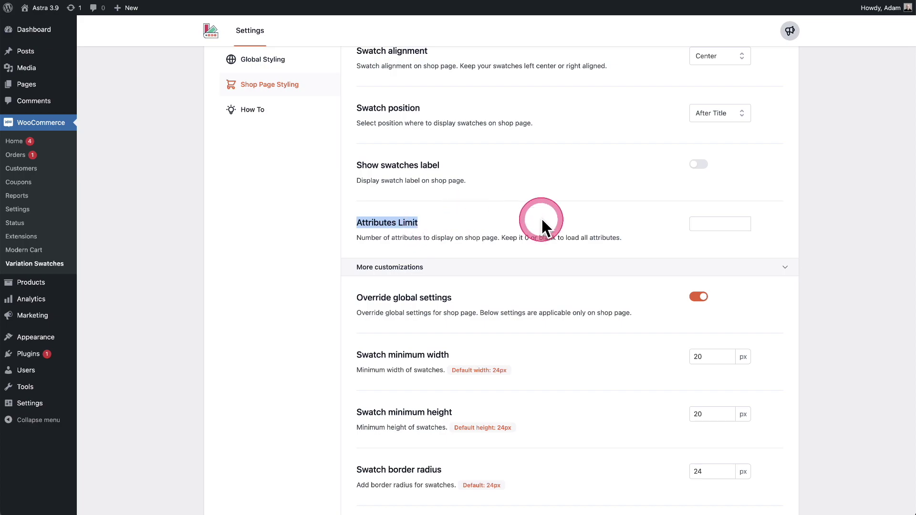
click(596, 234)
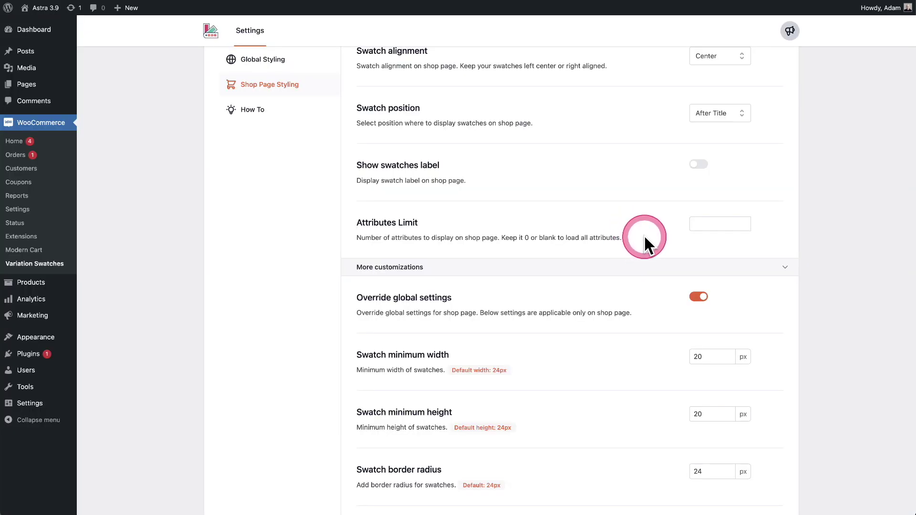
click(693, 224)
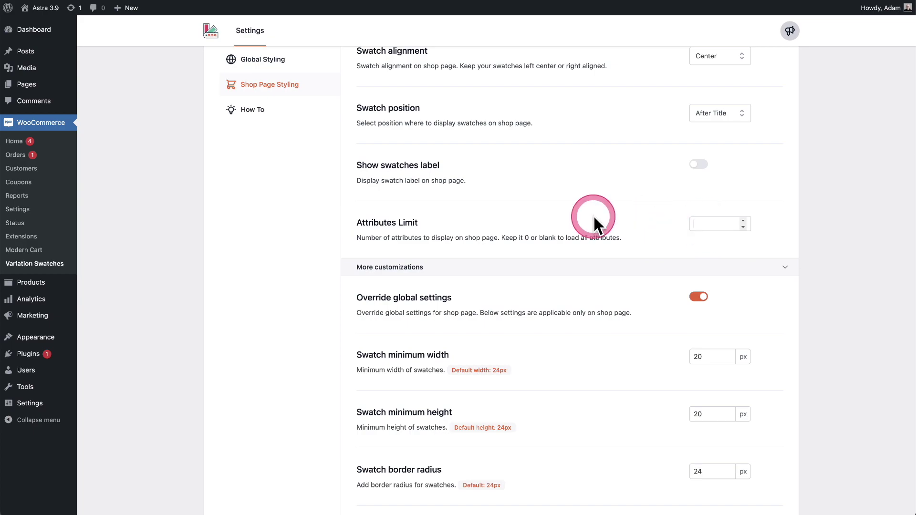
text(1)
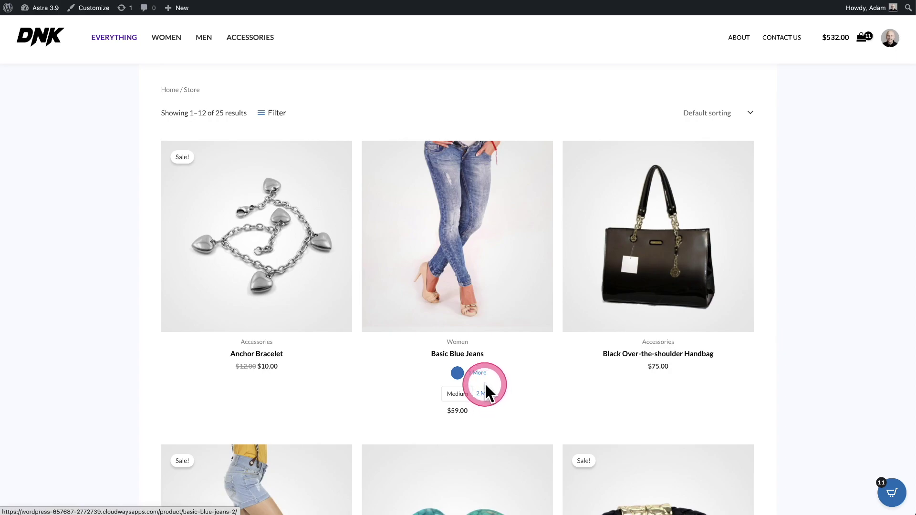
Step: Open the Basic Blue Jeans product page to check its colour and size swatches
click(483, 284)
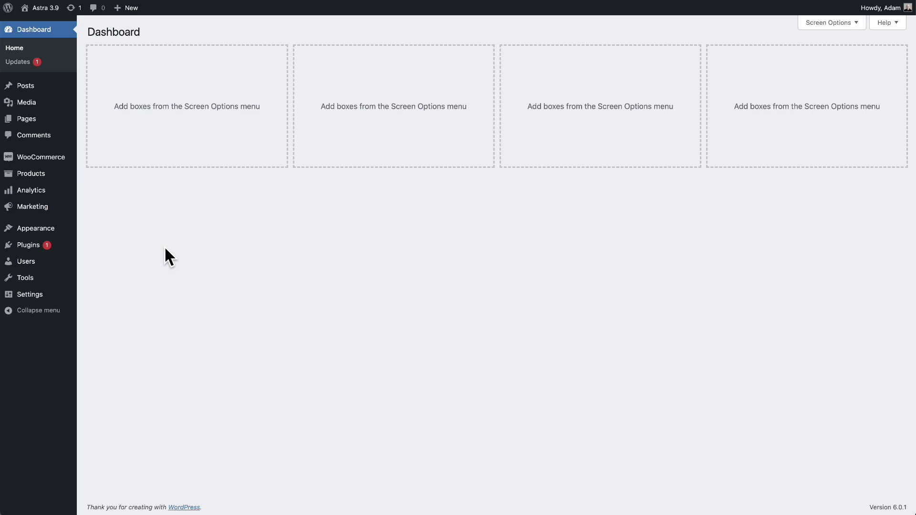
Step: Open Products > Attributes and browse the swatch Type and Shape lists without changing them
mouse_move(51, 174)
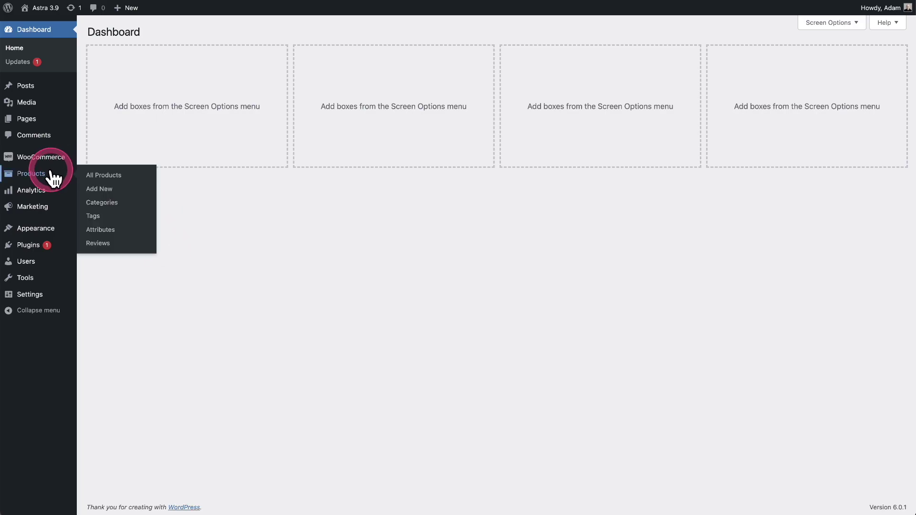
click(109, 230)
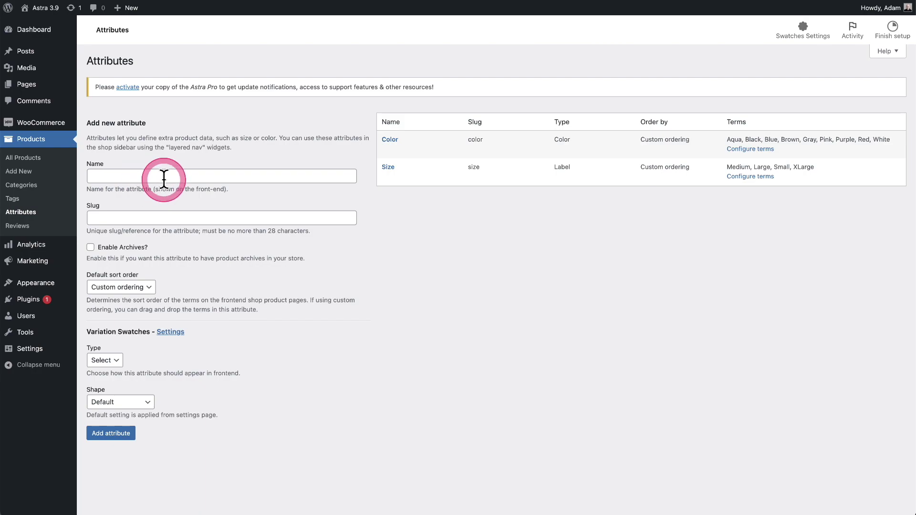
click(116, 361)
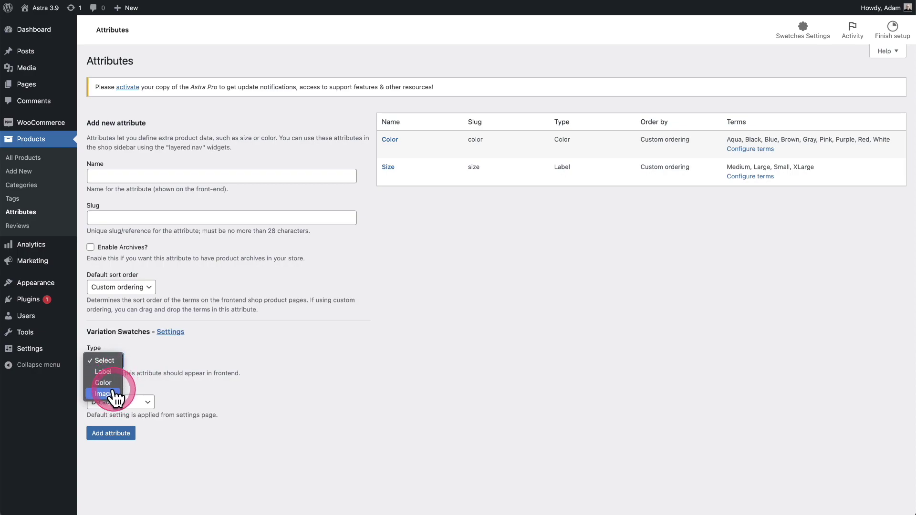
click(257, 392)
click(143, 406)
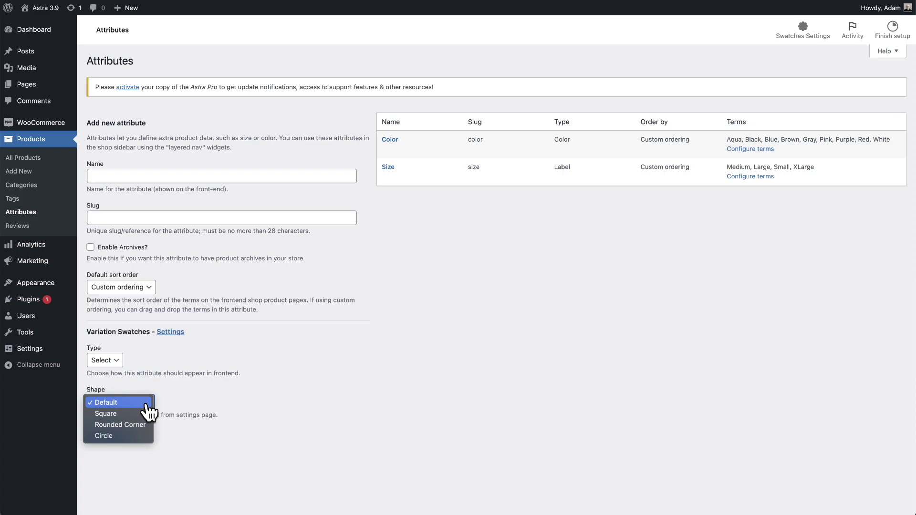
drag(137, 416, 246, 397)
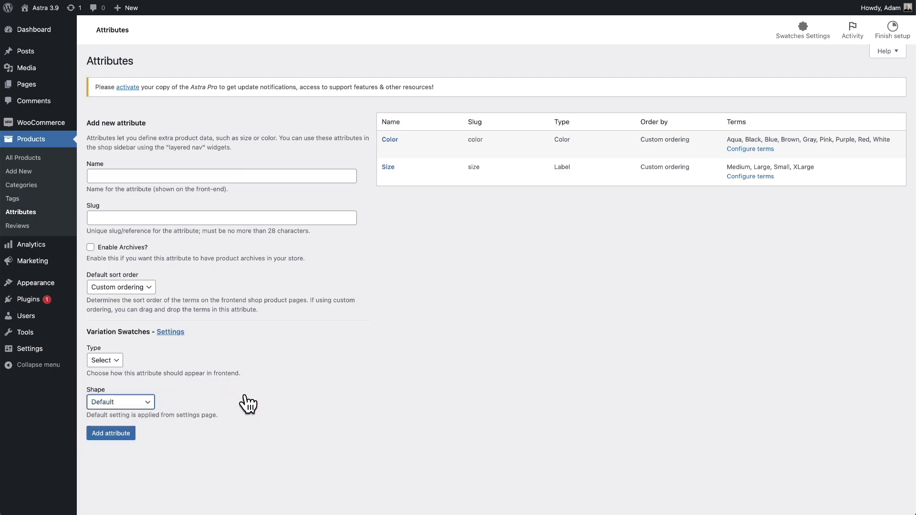
click(246, 394)
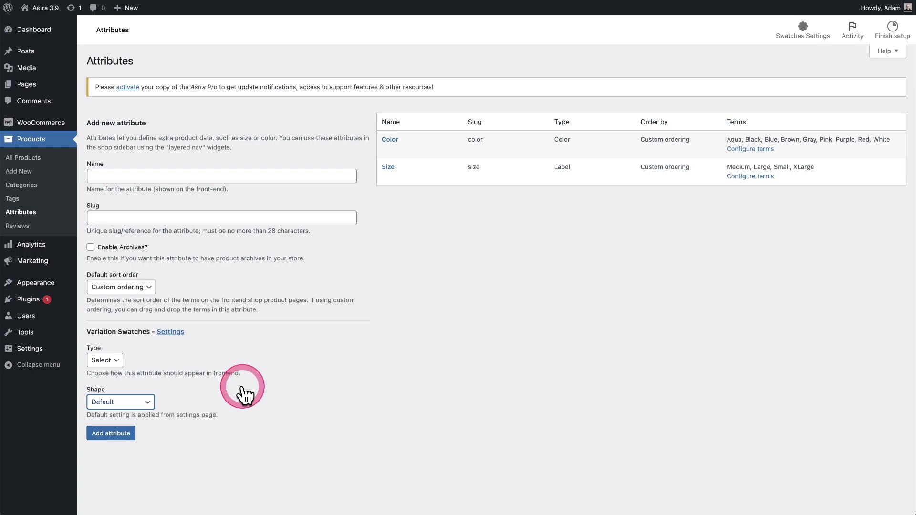
mouse_move(386, 144)
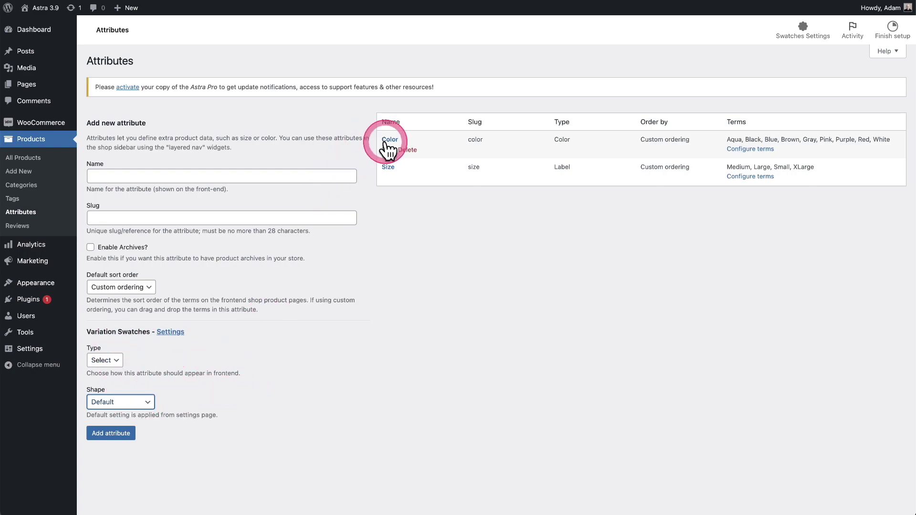
click(388, 151)
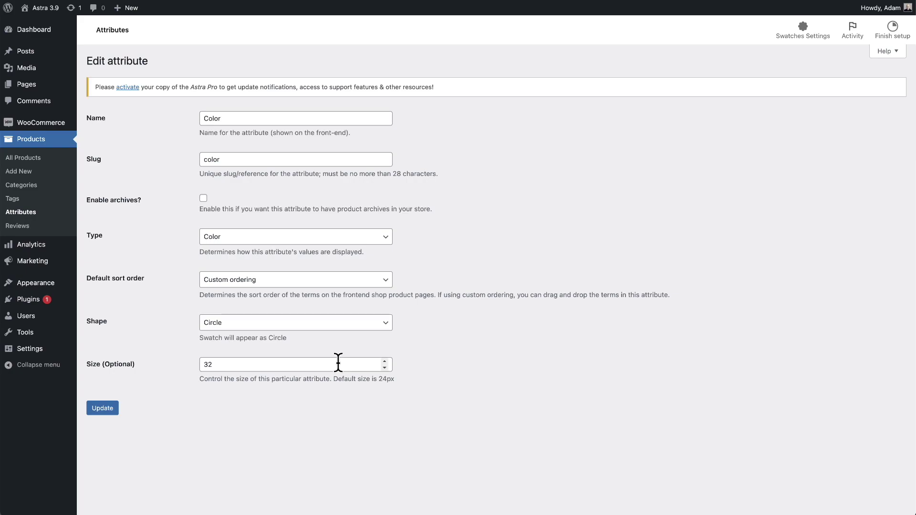
key(Return)
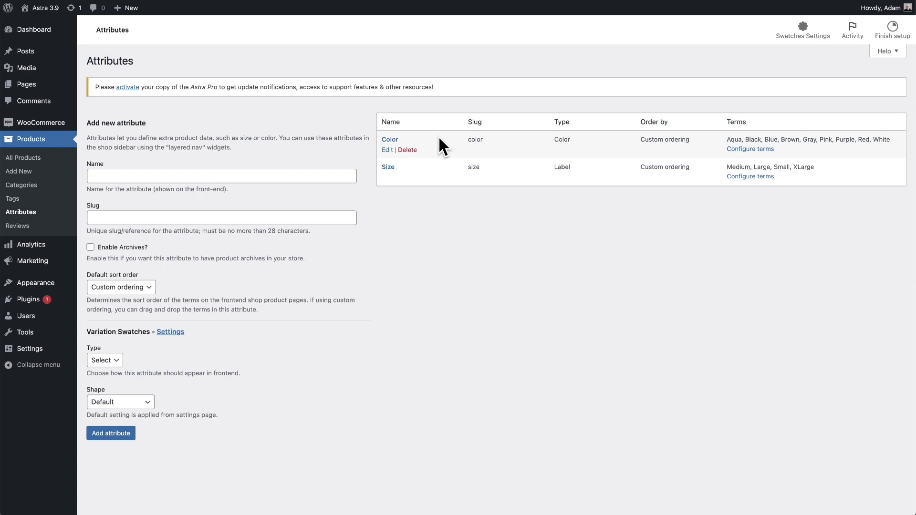
click(744, 149)
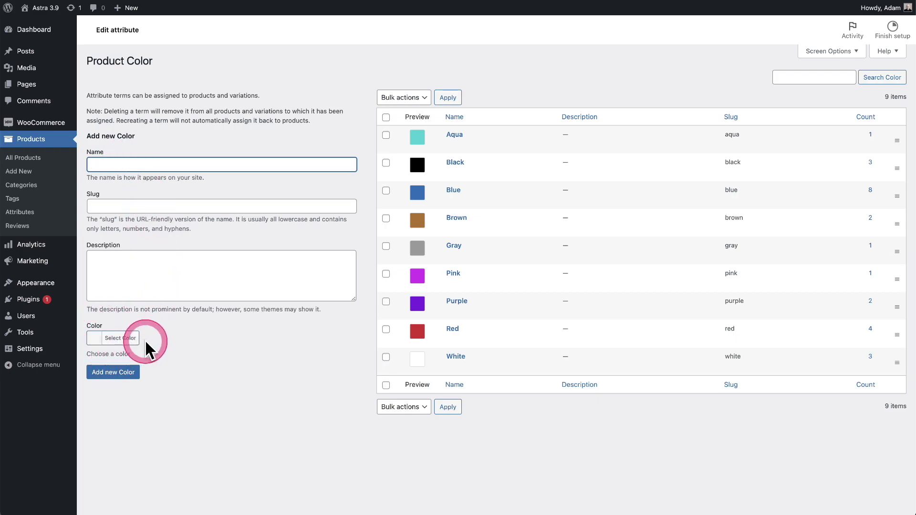
mouse_move(439, 319)
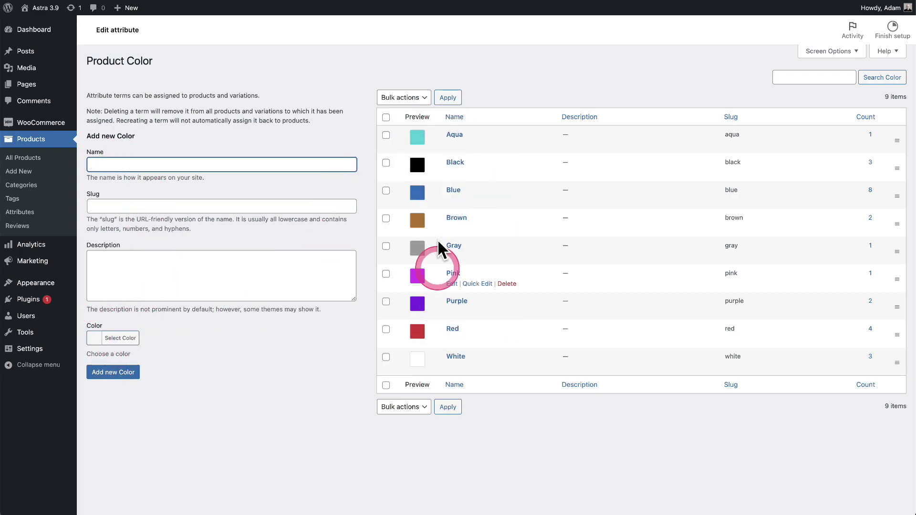
click(451, 145)
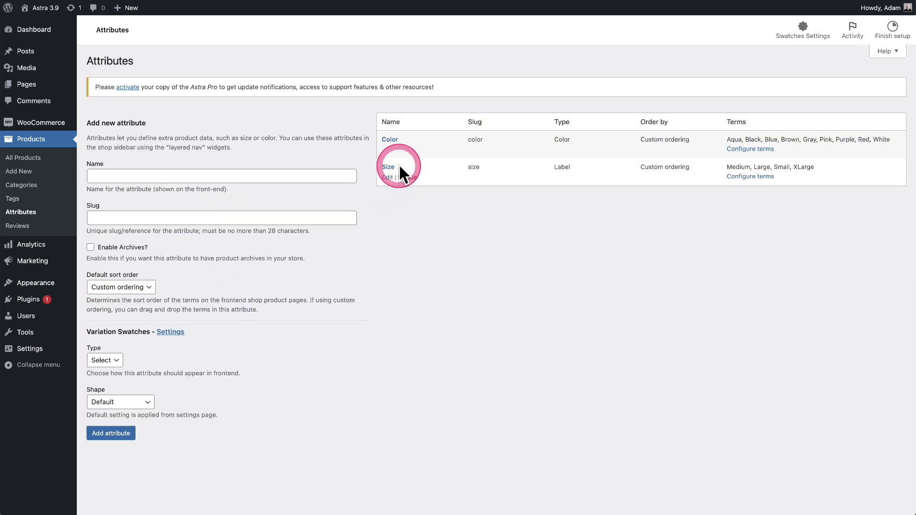
Step: Edit the Size attribute's Medium term, rename it to M, and update it
click(735, 177)
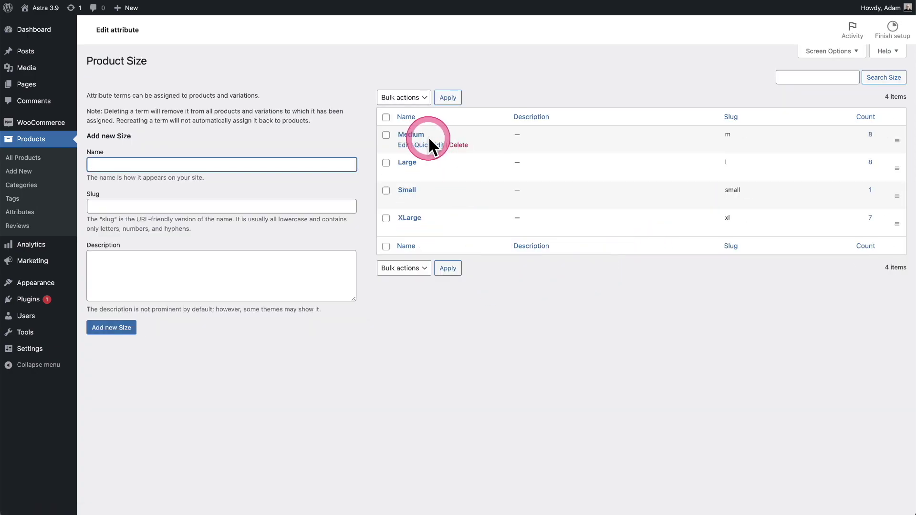
click(402, 145)
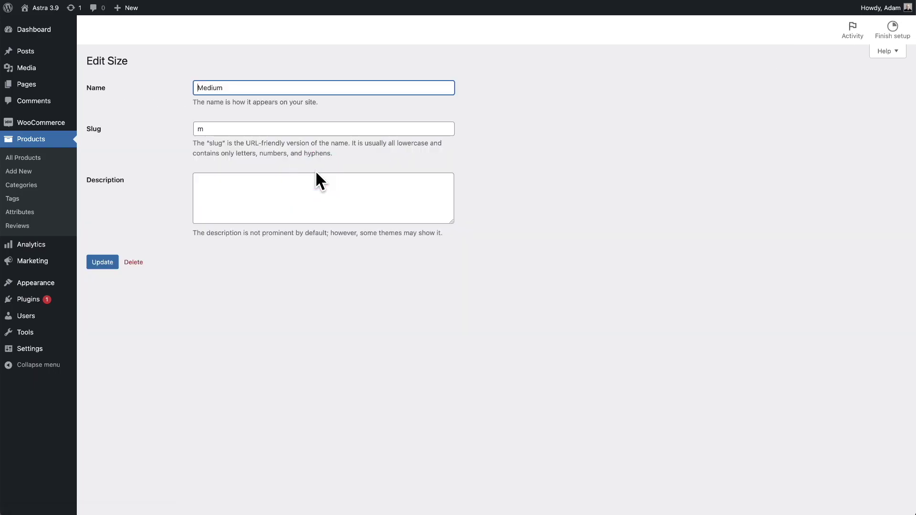
click(101, 120)
click(153, 89)
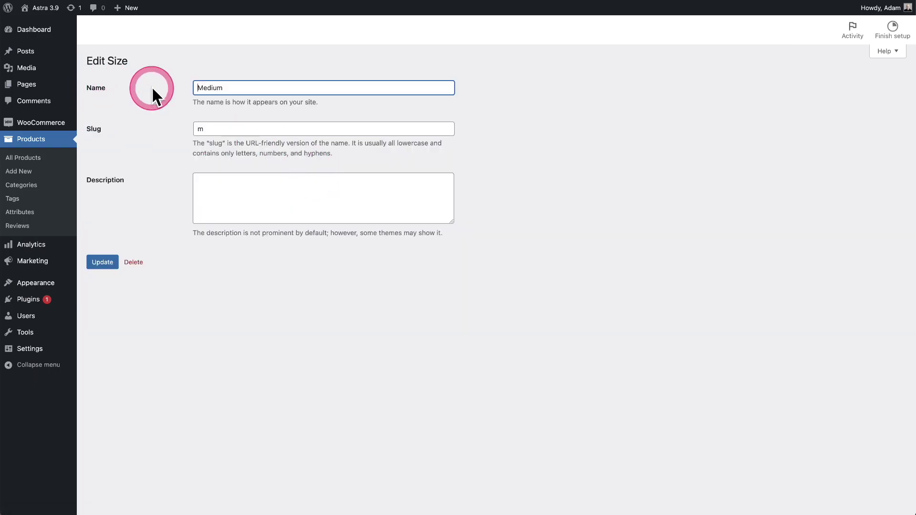
drag(203, 88, 242, 88)
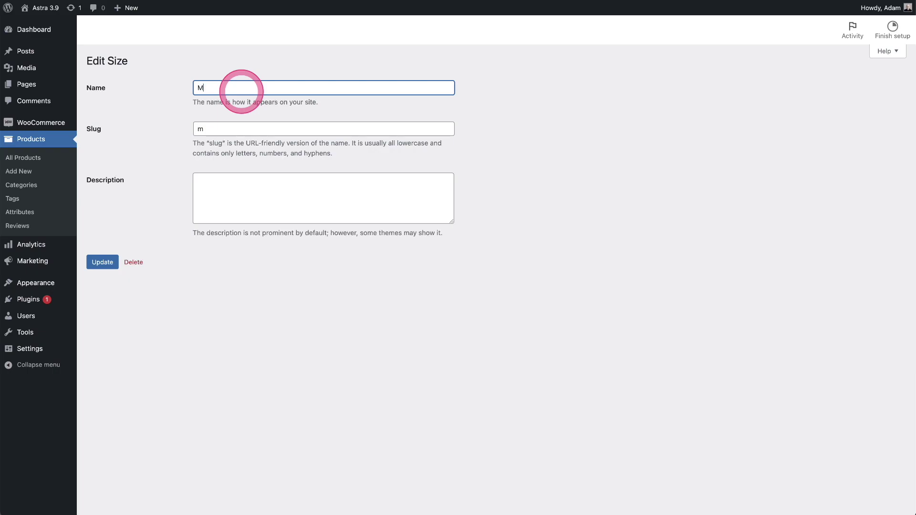
click(240, 92)
click(102, 263)
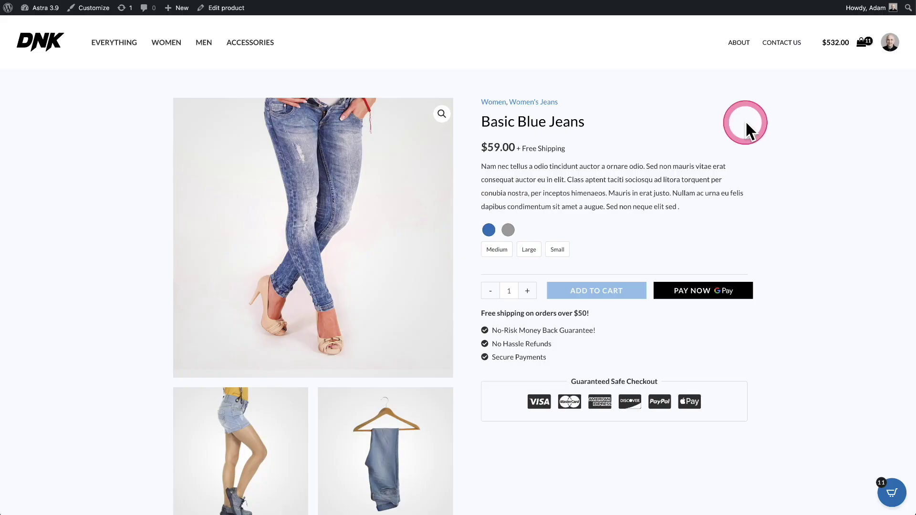
Step: Select the Large size label swatch on the Basic Blue Jeans product page
click(513, 253)
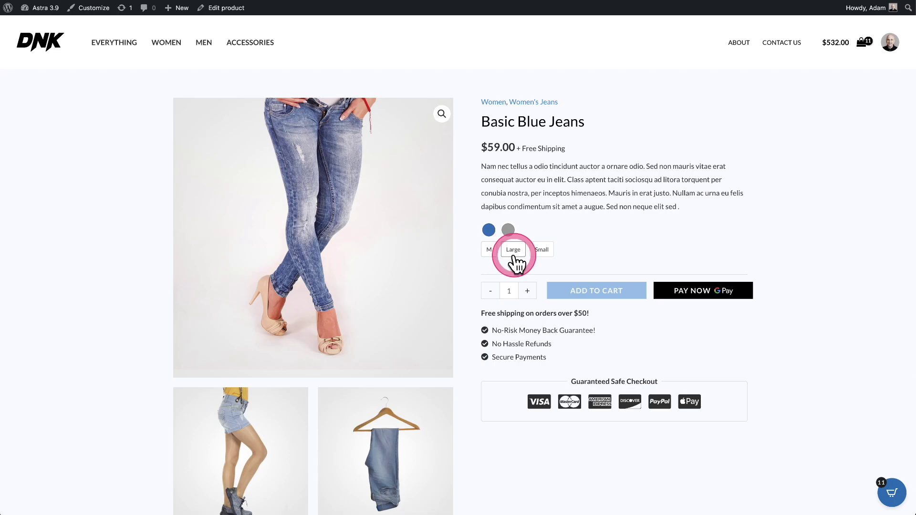